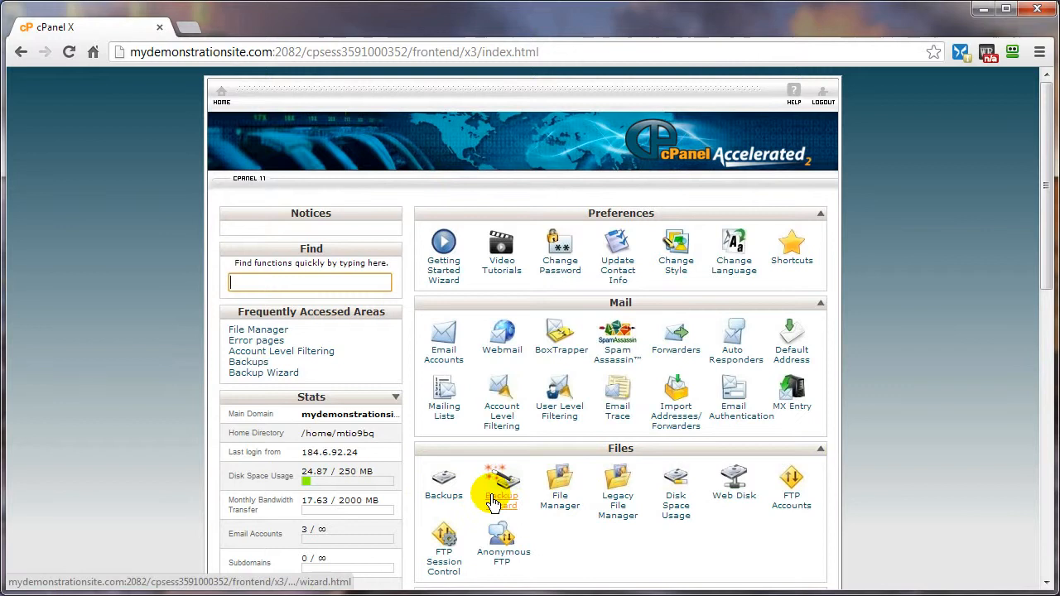
# - Download the home directory backup from the Backups page and save it as backup-mydemonstrationsite.com-2-25-2013.tar.gz in the Working folder
pyautogui.click(445, 501)
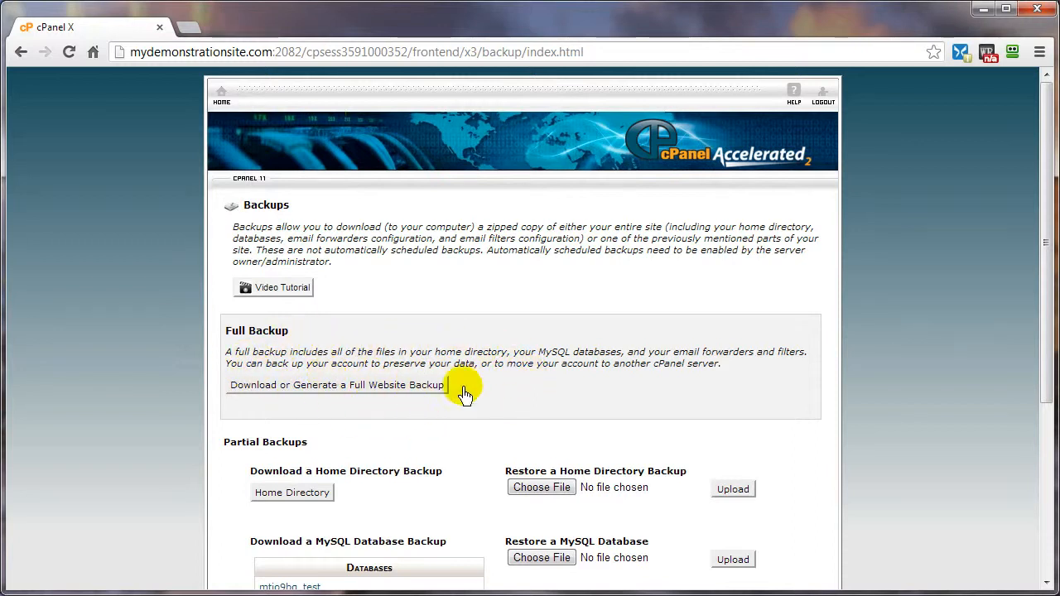
pyautogui.scroll(-2, 464, 378)
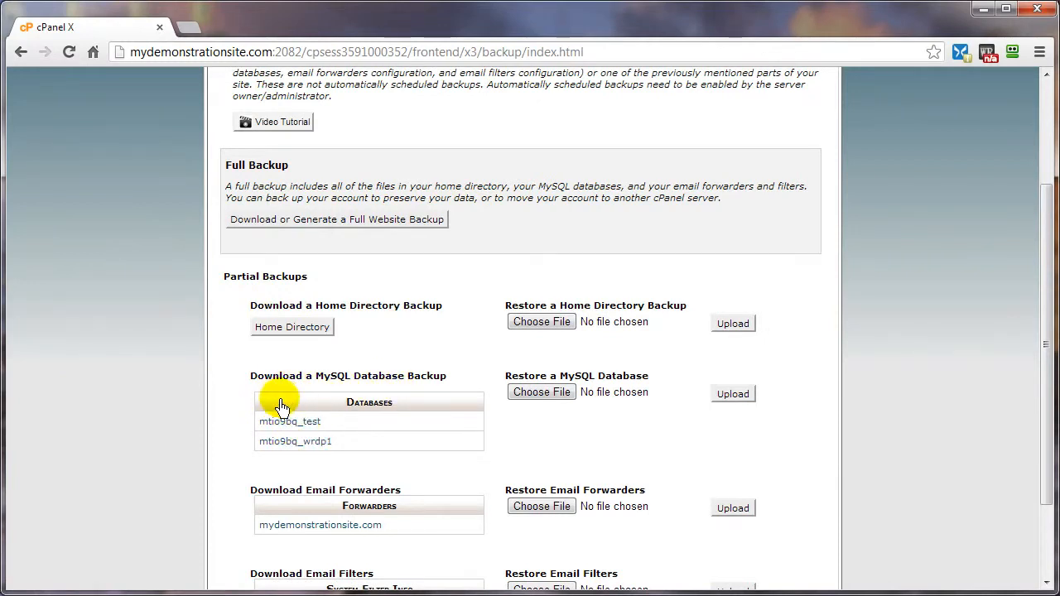
pyautogui.scroll(-3, 288, 408)
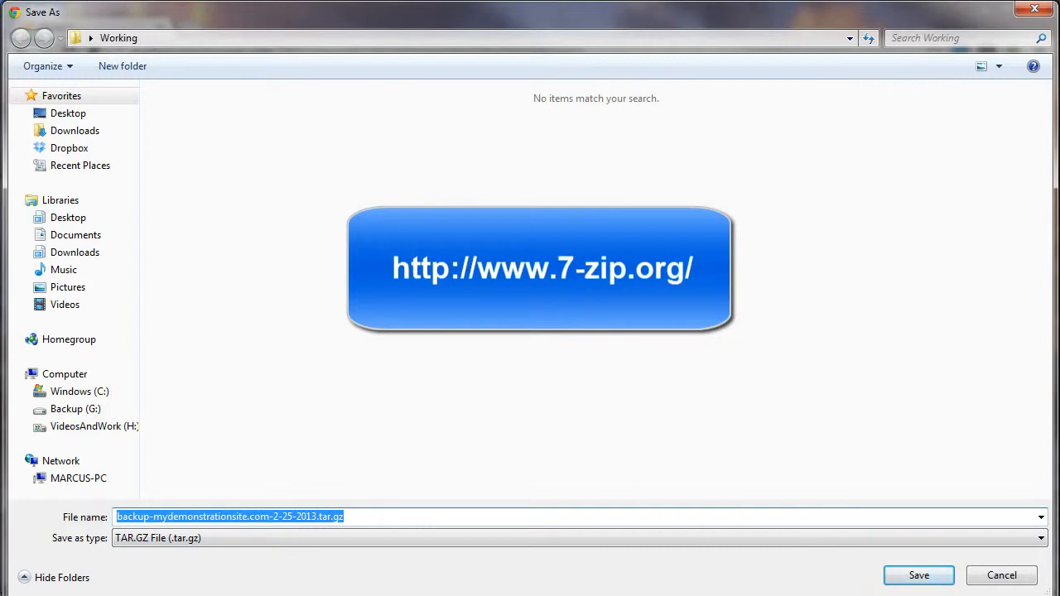
pyautogui.click(914, 575)
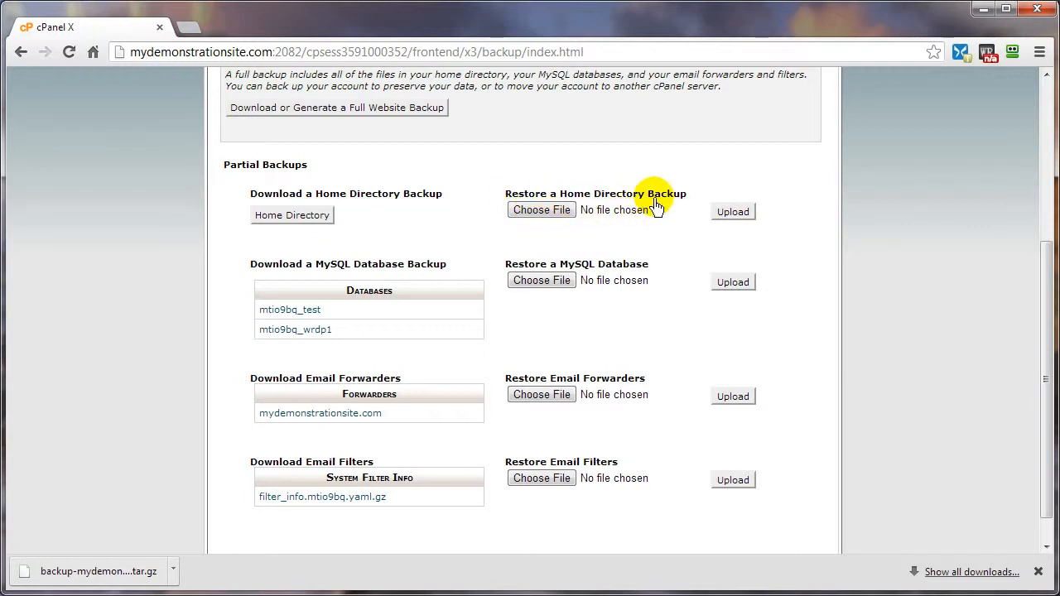
pyautogui.click(523, 220)
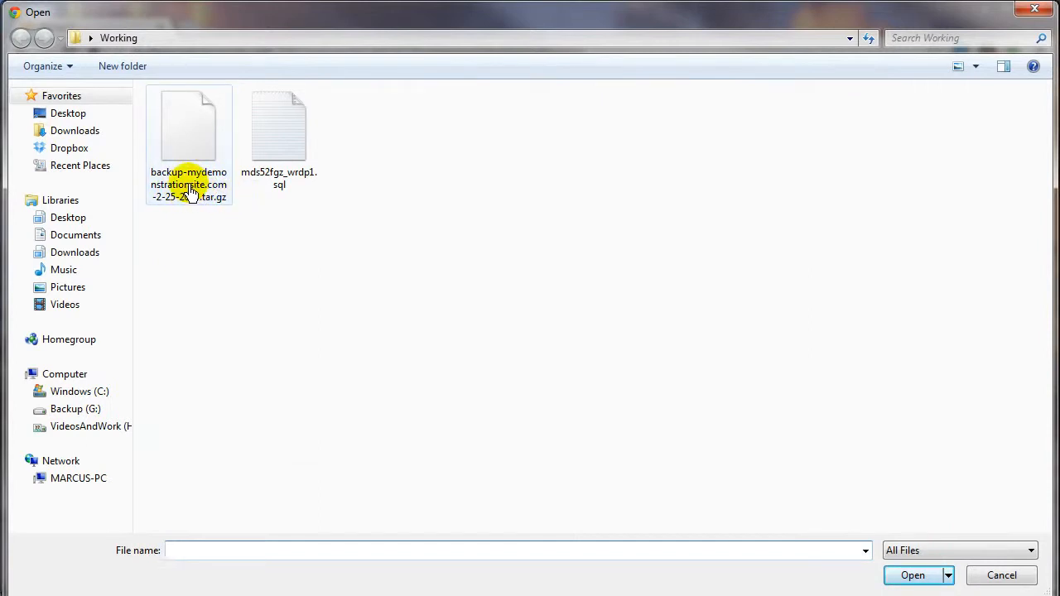
pyautogui.click(1004, 574)
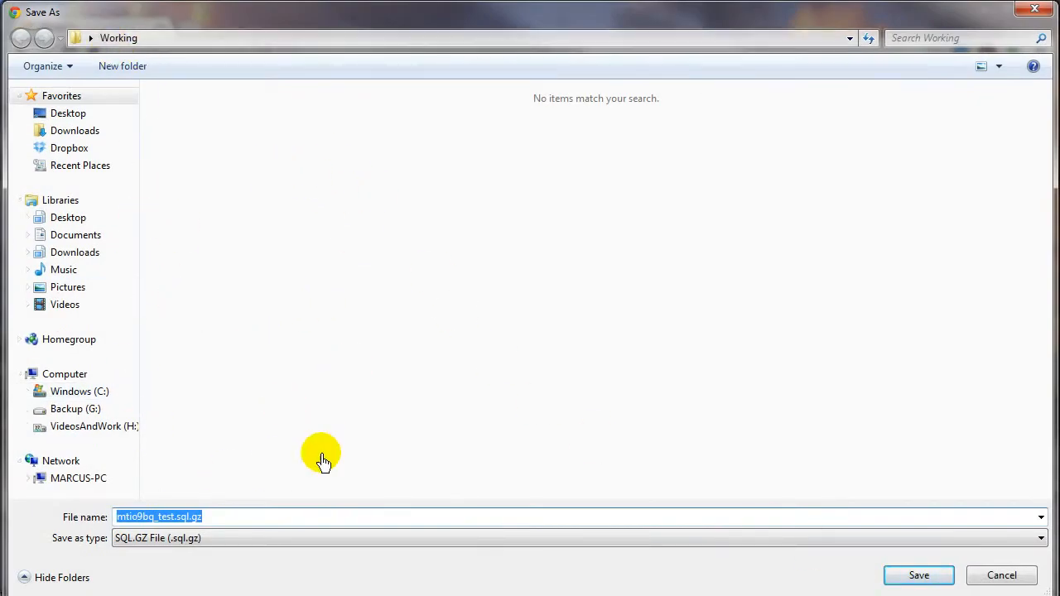
pyautogui.click(1001, 575)
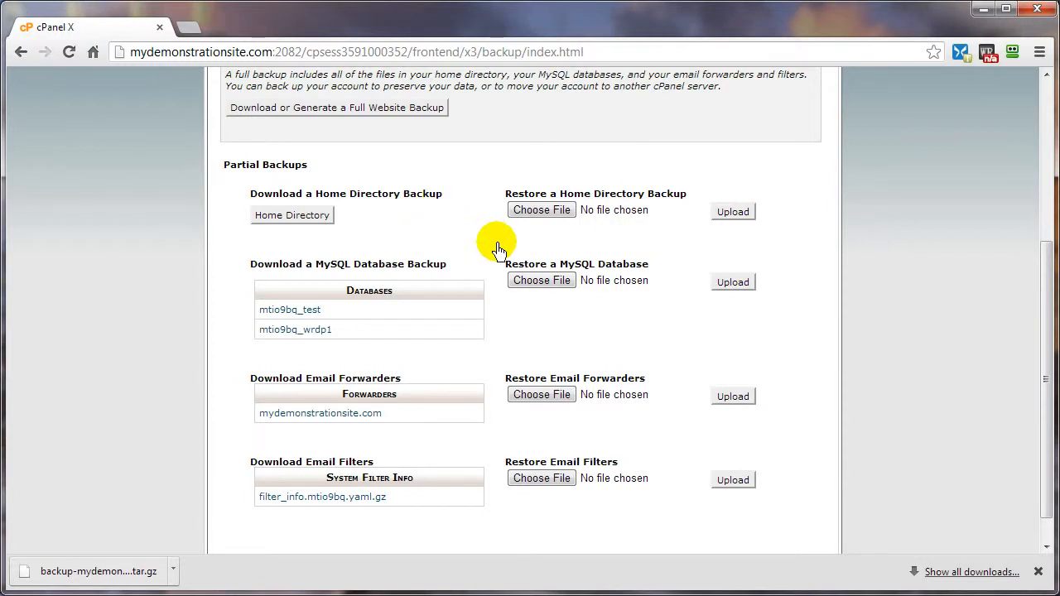
# - Return to the cPanel home page and open the public_html/dogs folder in File Manager
pyautogui.scroll(4, 499, 366)
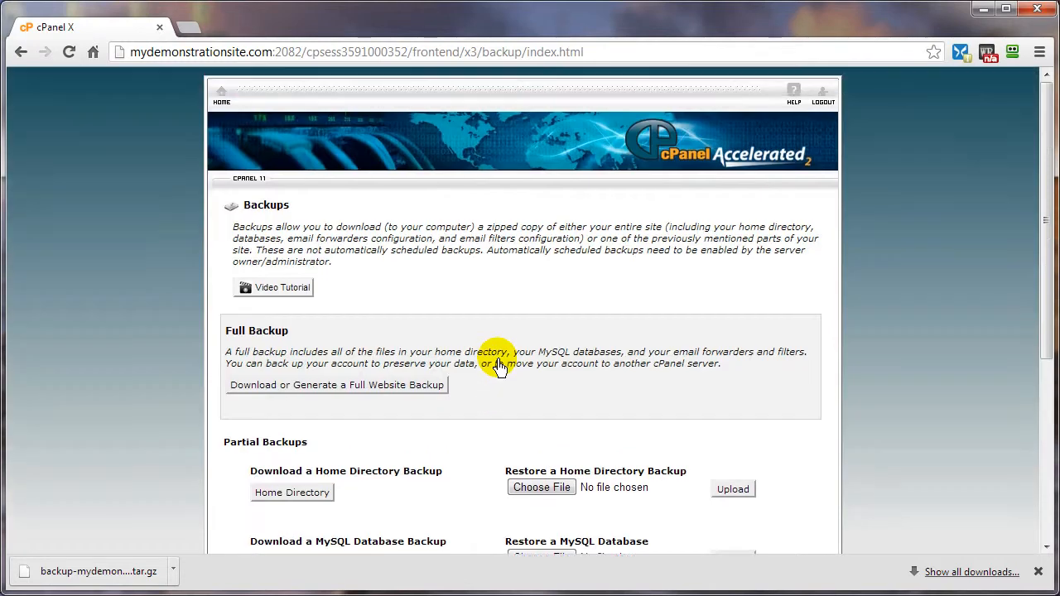
pyautogui.click(222, 98)
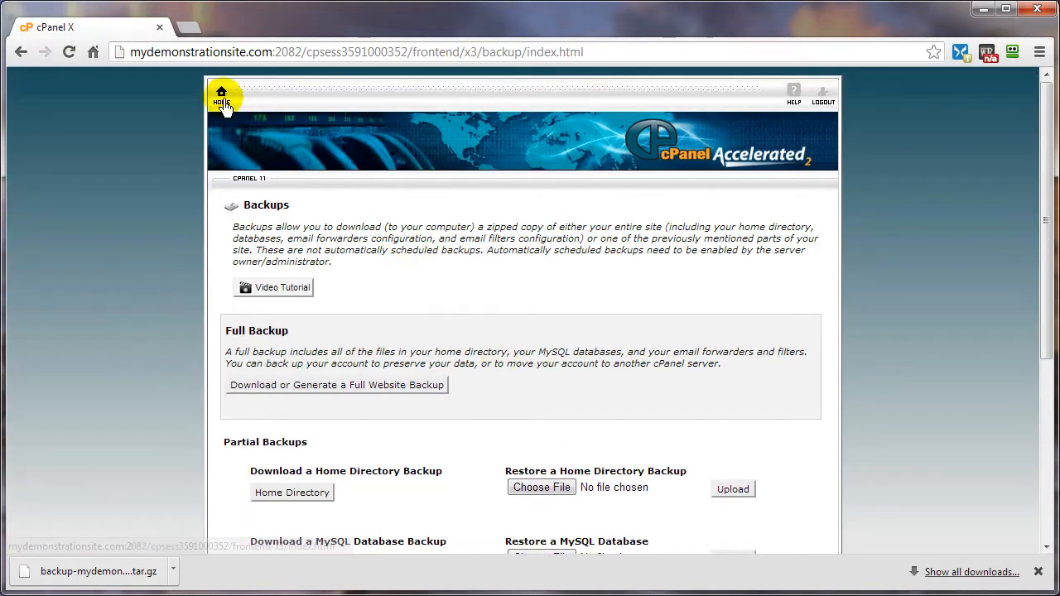
pyautogui.scroll(-3, 568, 356)
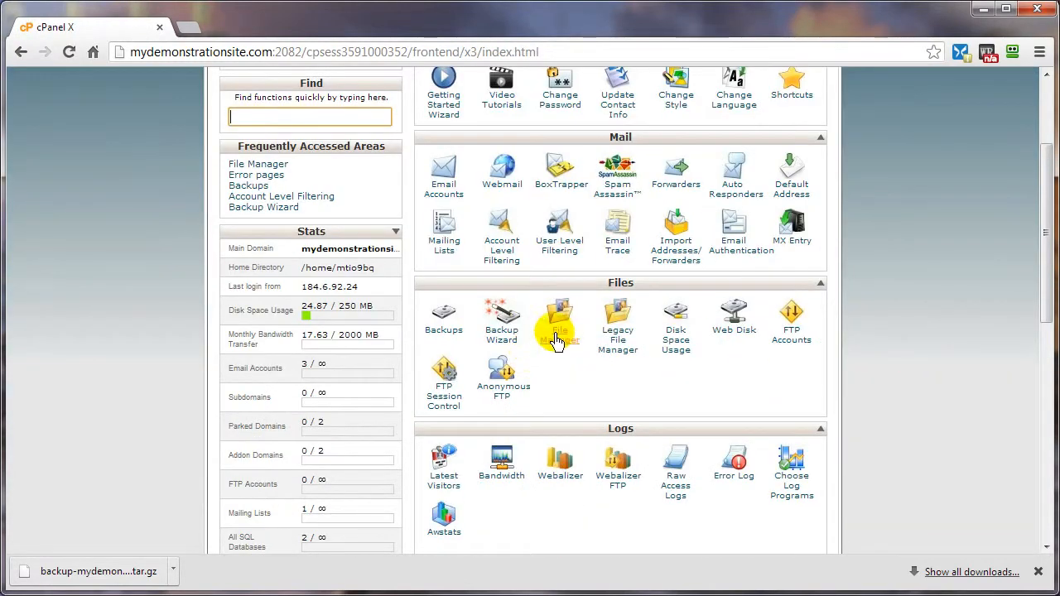
pyautogui.click(559, 335)
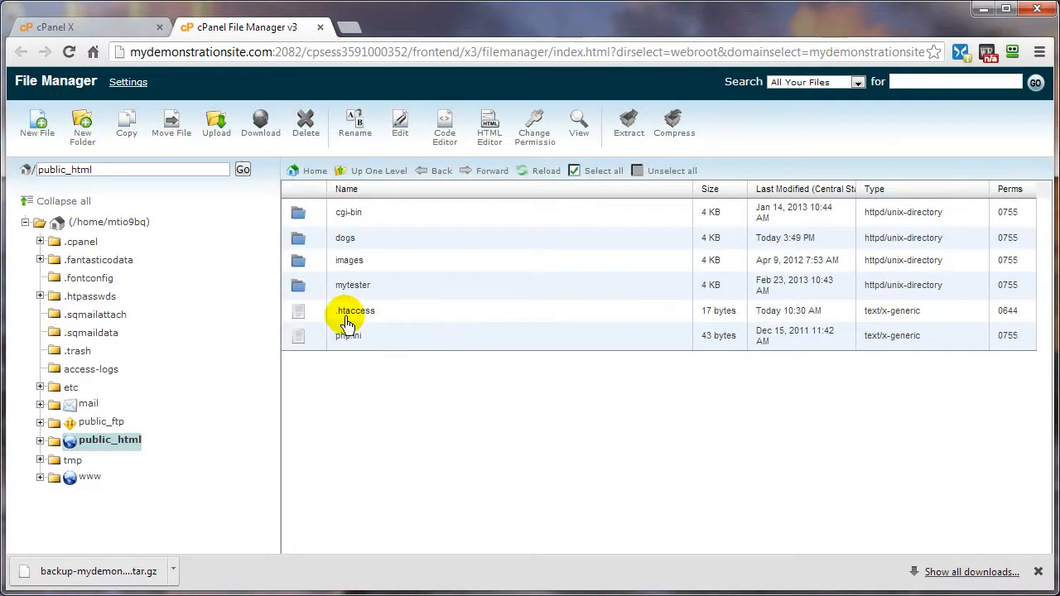
pyautogui.doubleClick(316, 240)
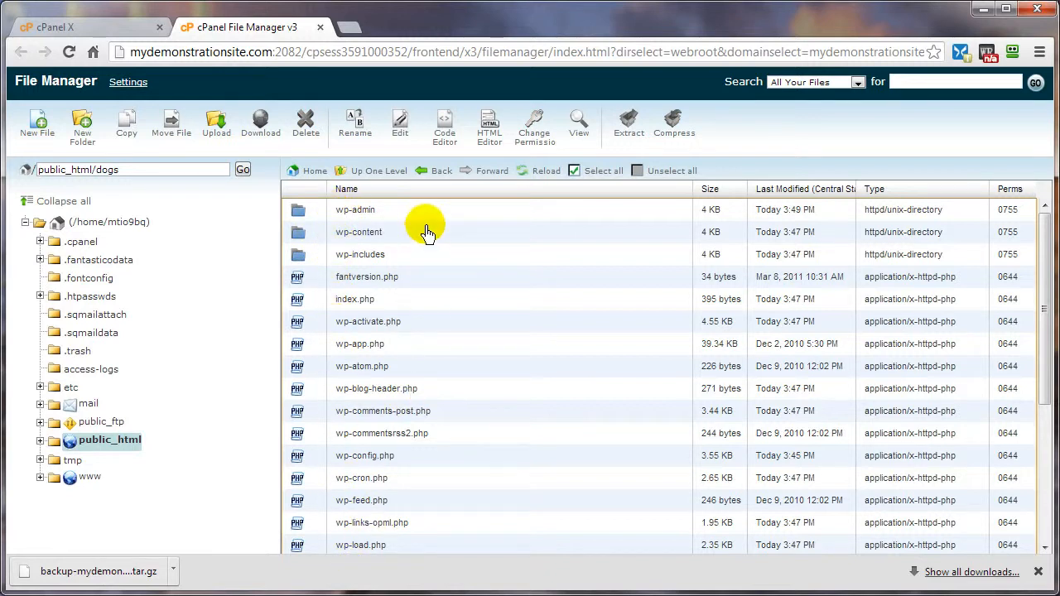
# - Compress all files in the dogs folder into an archive named 02-31-2013-WP-Dogs.zip in the same folder
pyautogui.click(595, 179)
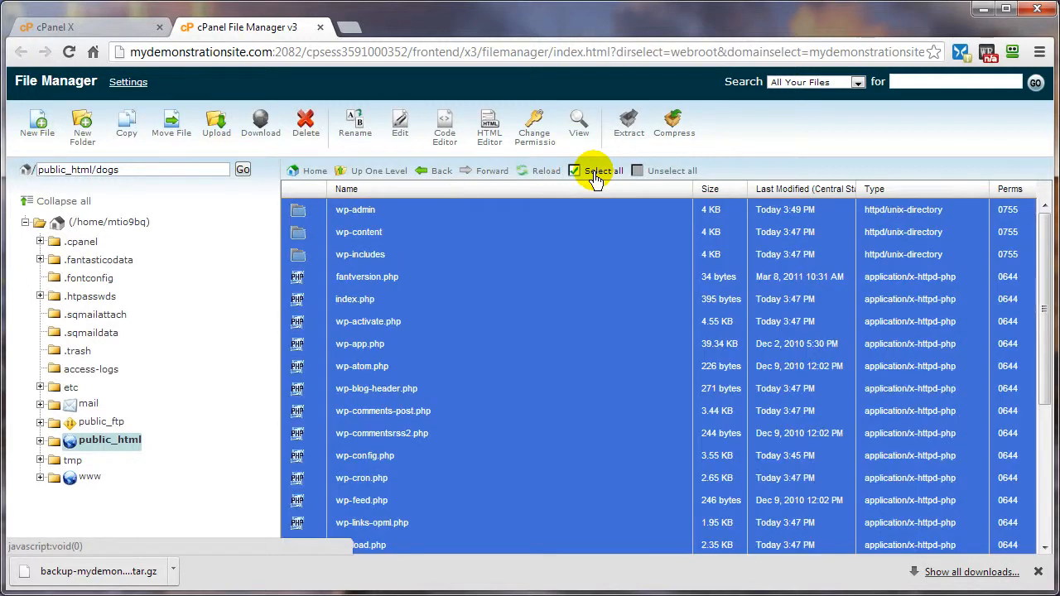
pyautogui.click(675, 136)
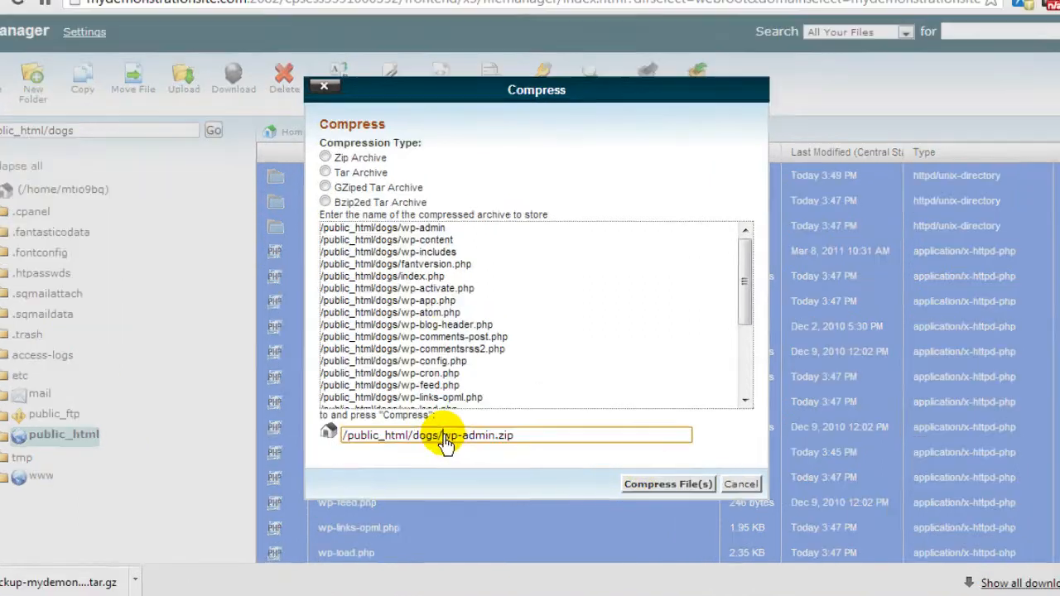
pyautogui.moveTo(447, 440); pyautogui.dragTo(492, 443)
pyautogui.write('02-31-2013')
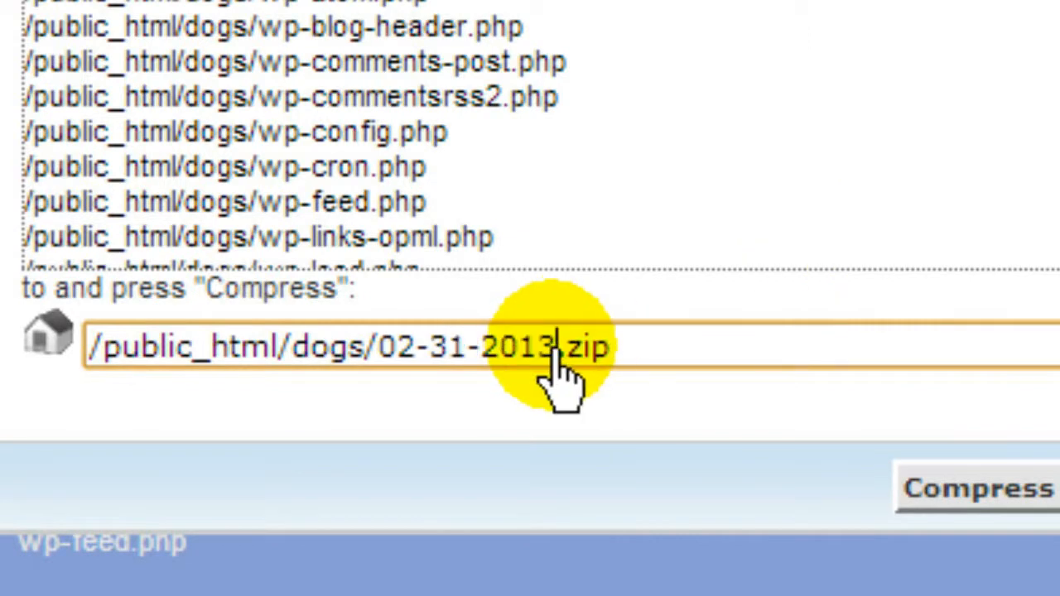
pyautogui.write('-WP-Dogs')
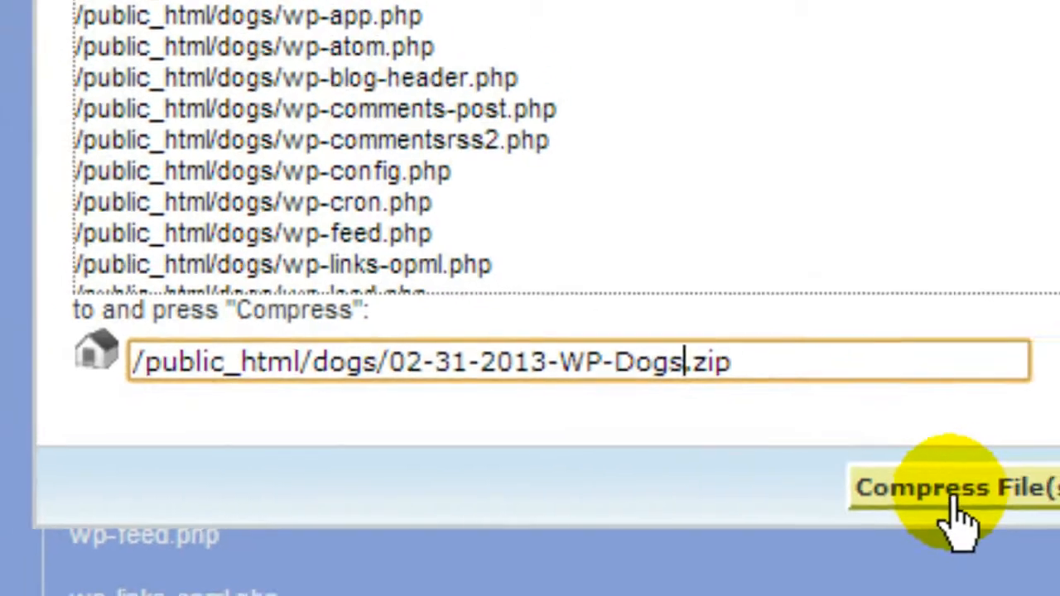
pyautogui.click(954, 502)
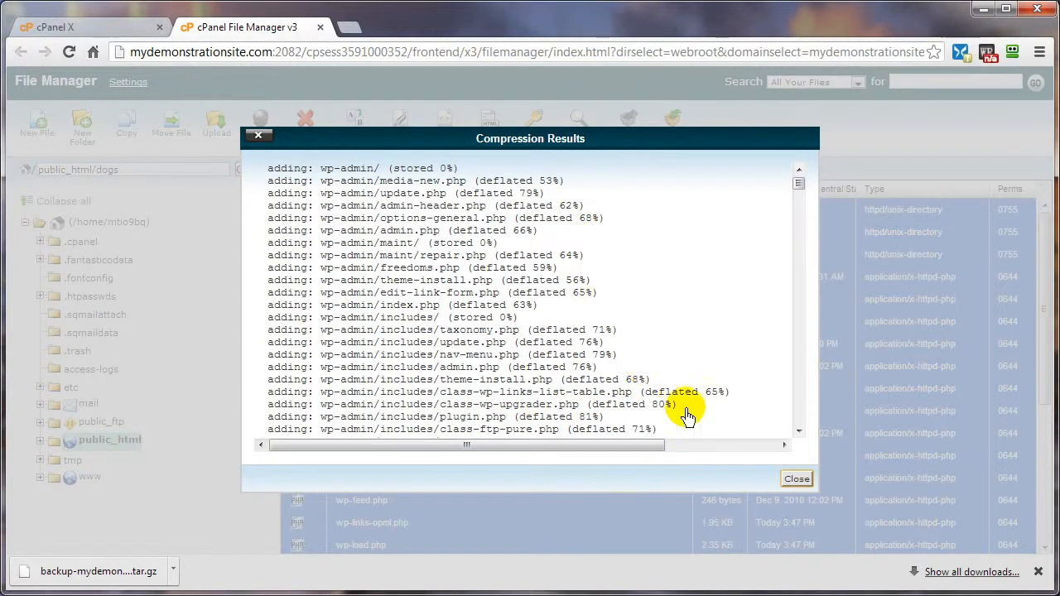
pyautogui.click(796, 479)
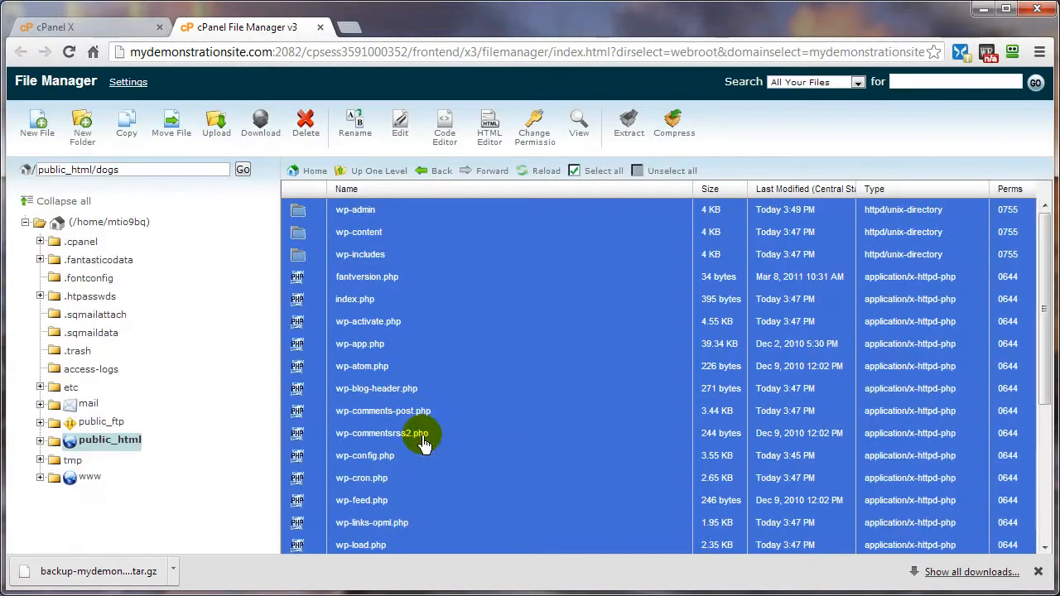
# - Reload the dogs folder listing and select the 02-31-2013-WP-Dogs.zip archive
pyautogui.click(426, 436)
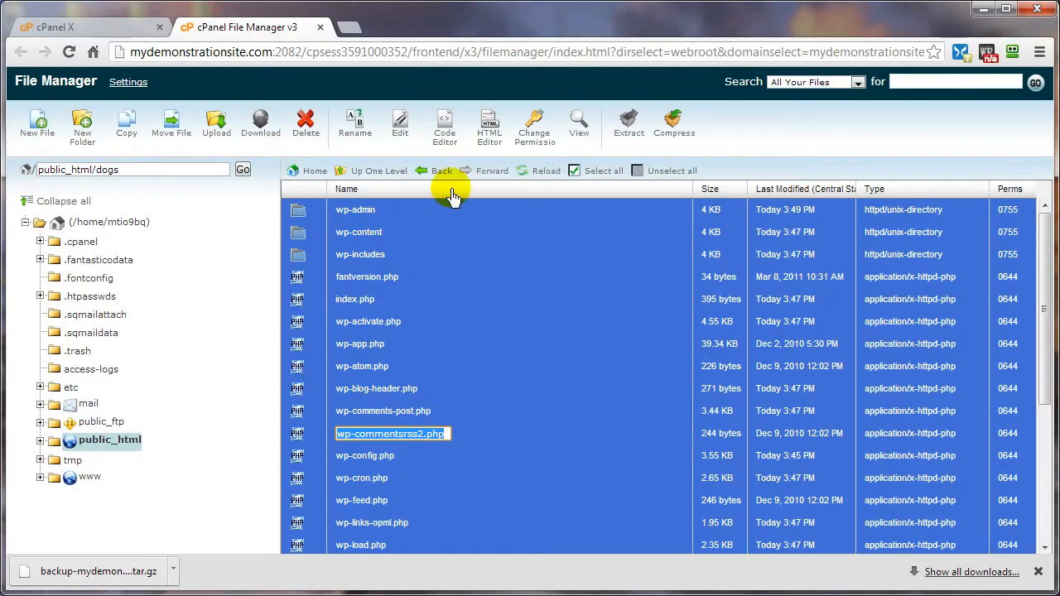
pyautogui.click(532, 172)
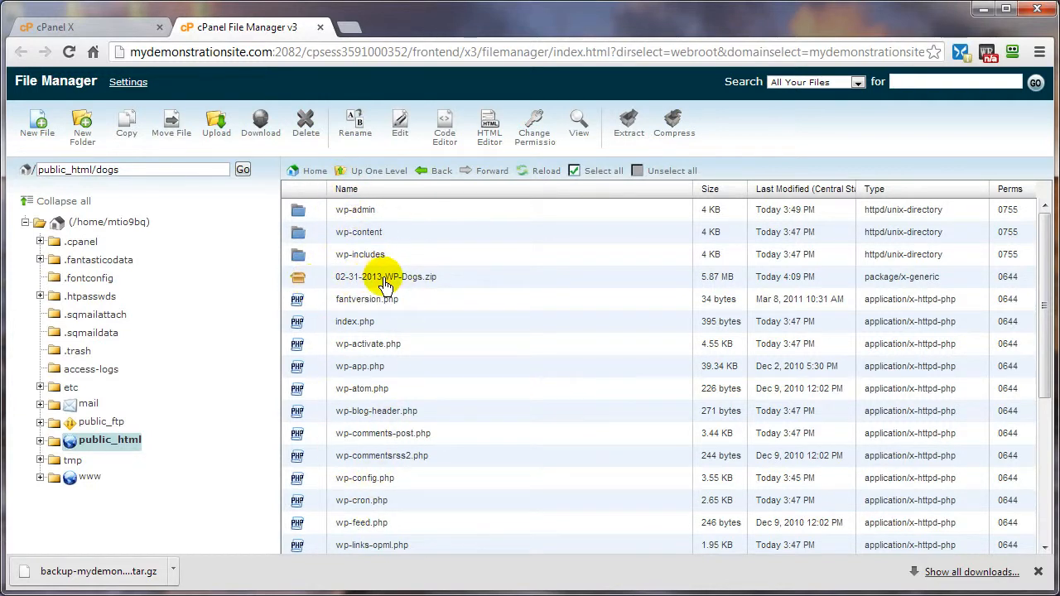
pyautogui.click(314, 284)
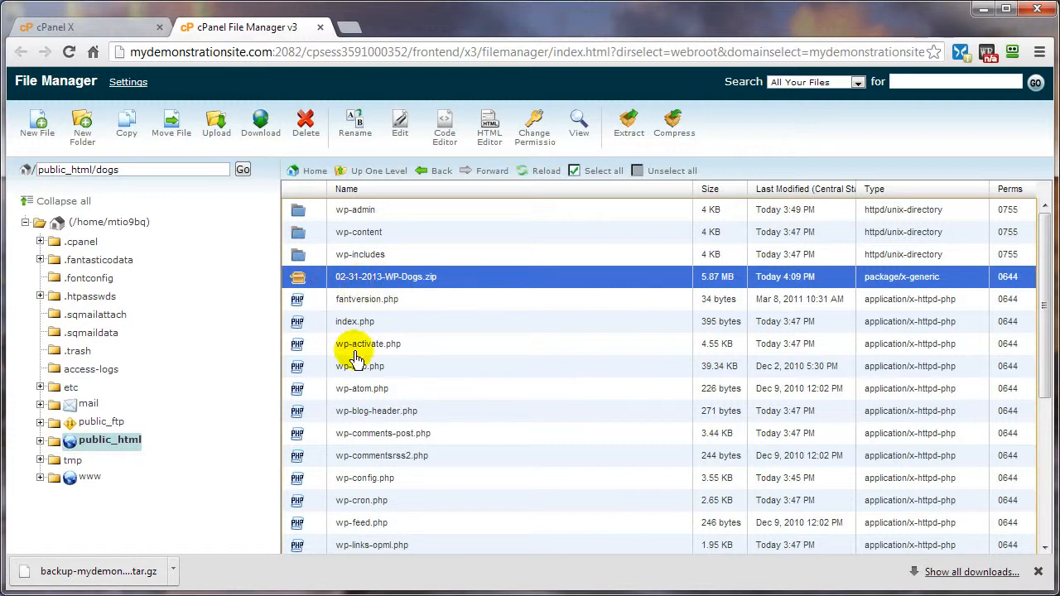
# - View wp-config.php in the dogs folder to identify its WordPress database, then close the file and File Manager
pyautogui.click(321, 486)
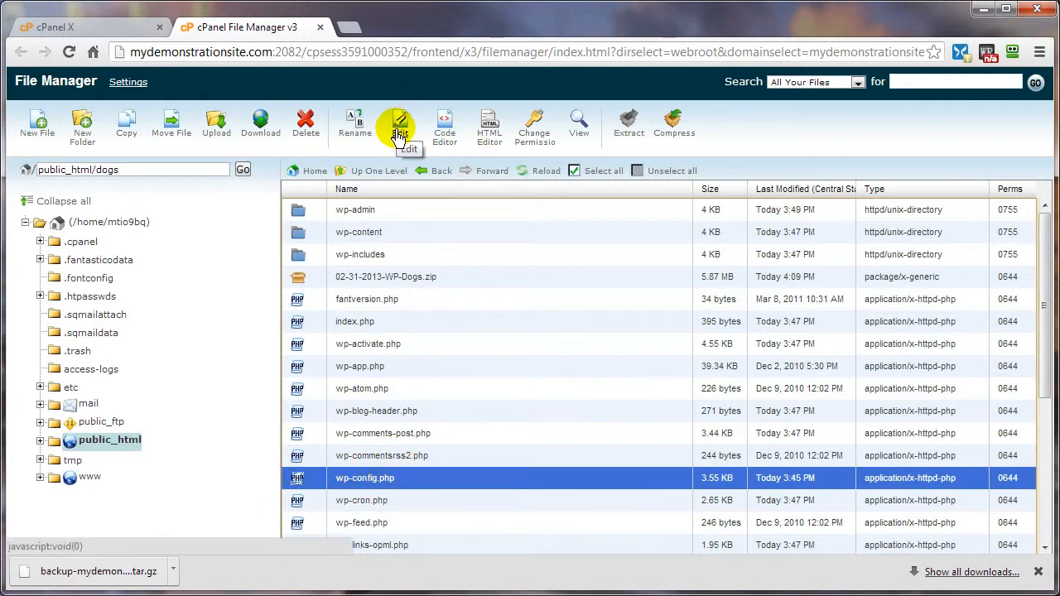
pyautogui.click(580, 132)
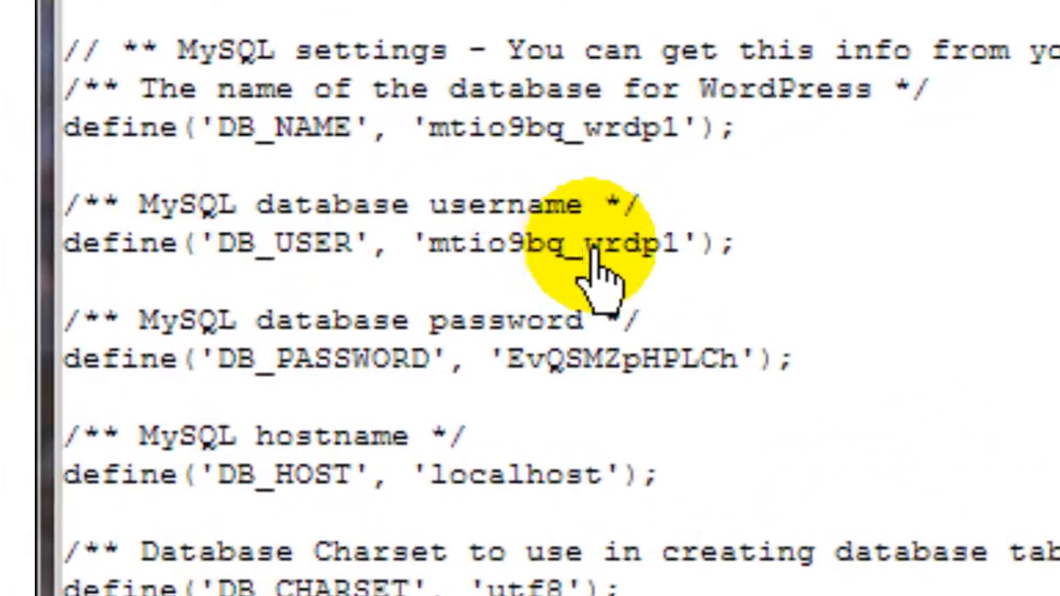
pyautogui.moveTo(592, 249); pyautogui.dragTo(700, 260)
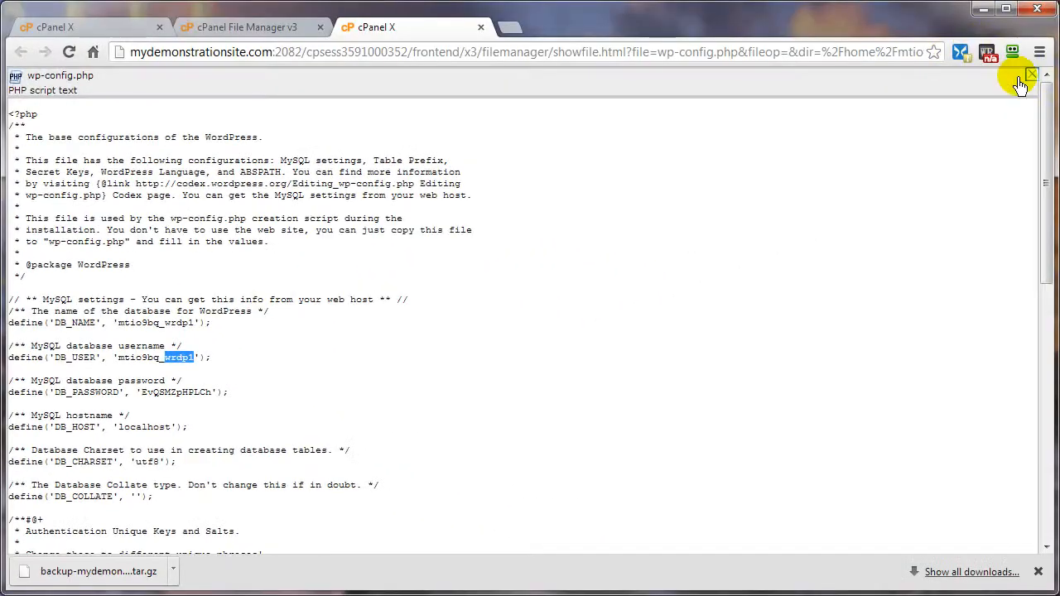
pyautogui.click(1024, 80)
pyautogui.click(321, 28)
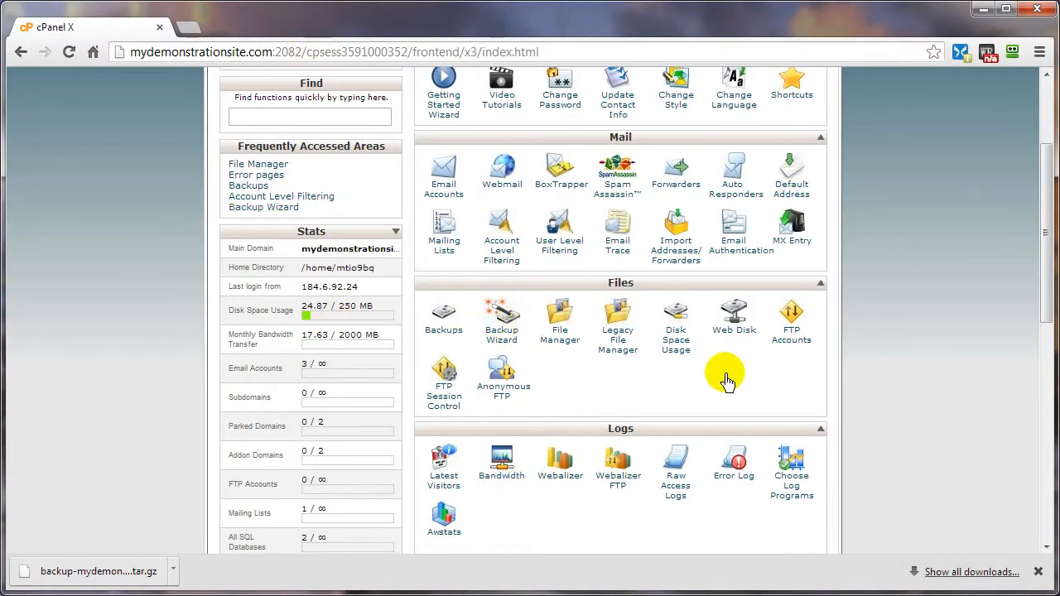
# - Try to export the mtio9bq_wrdp1 database from phpMyAdmin with the Quick method in SQL format
pyautogui.scroll(-4, 727, 381)
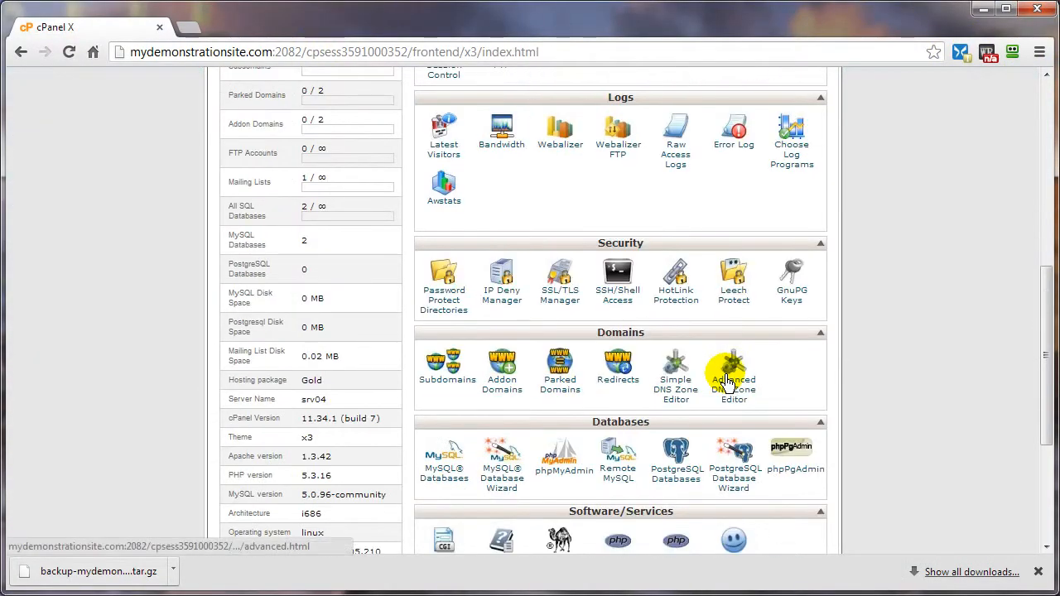
pyautogui.click(561, 476)
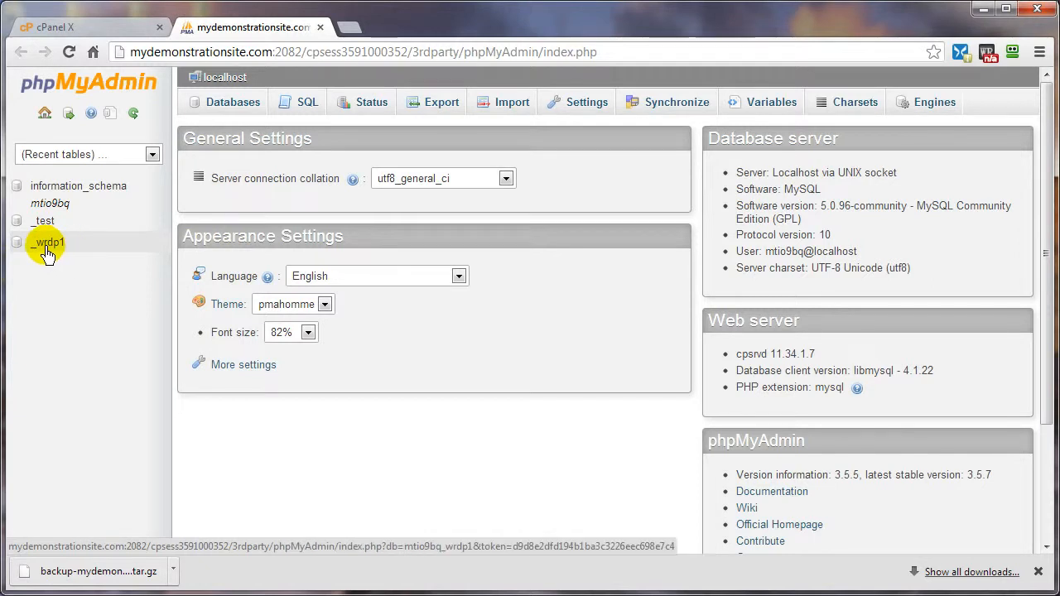
pyautogui.click(46, 249)
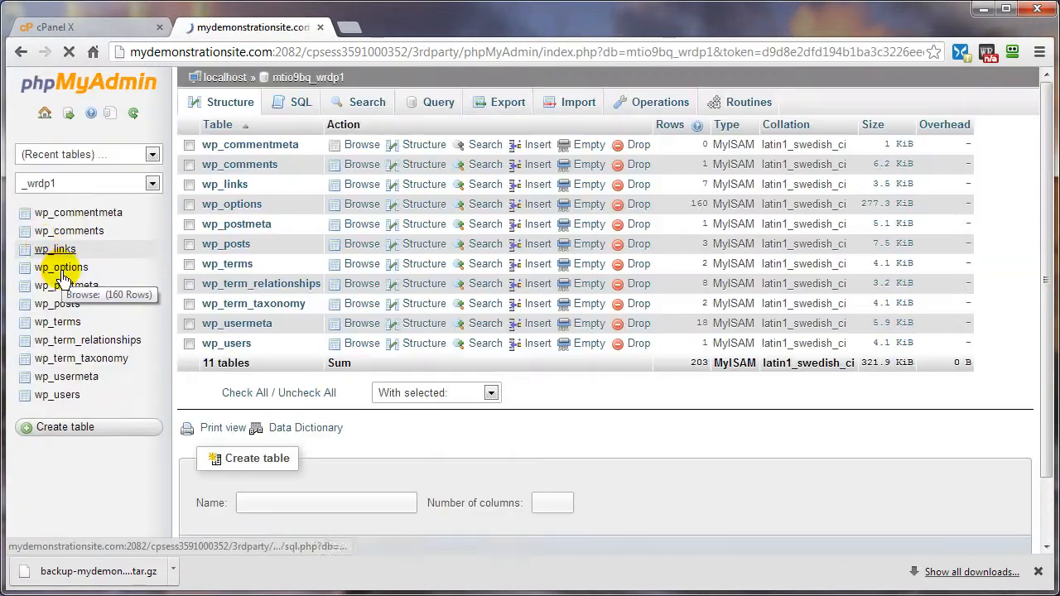
pyautogui.click(503, 106)
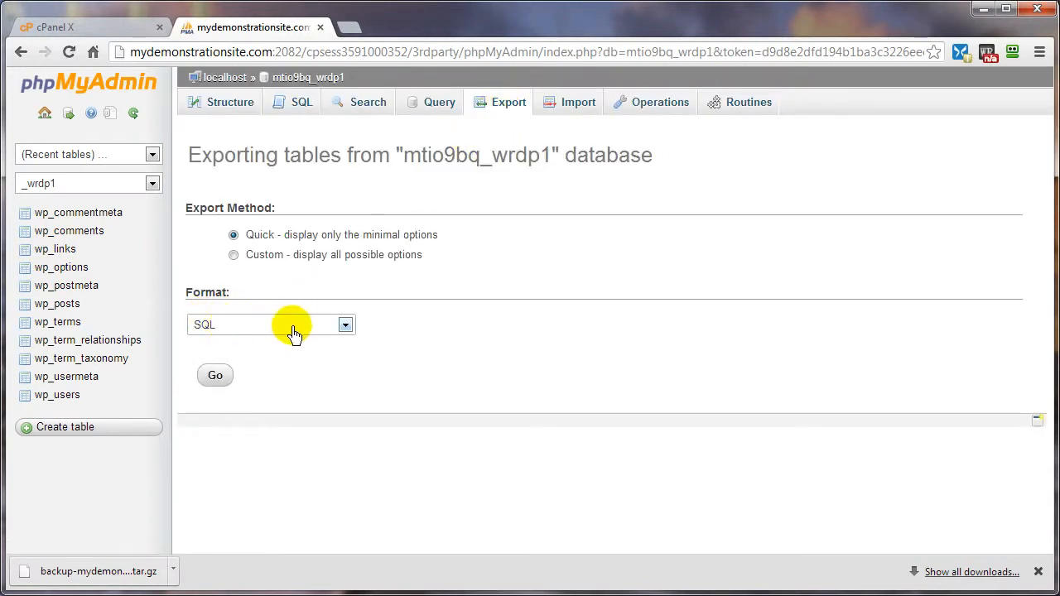
pyautogui.click(344, 327)
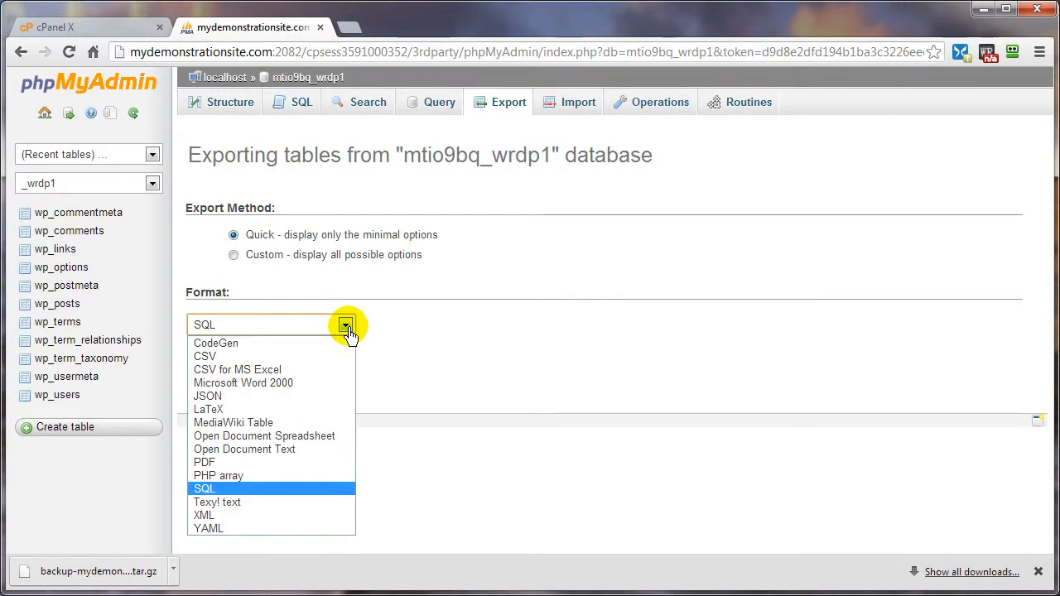
pyautogui.click(346, 328)
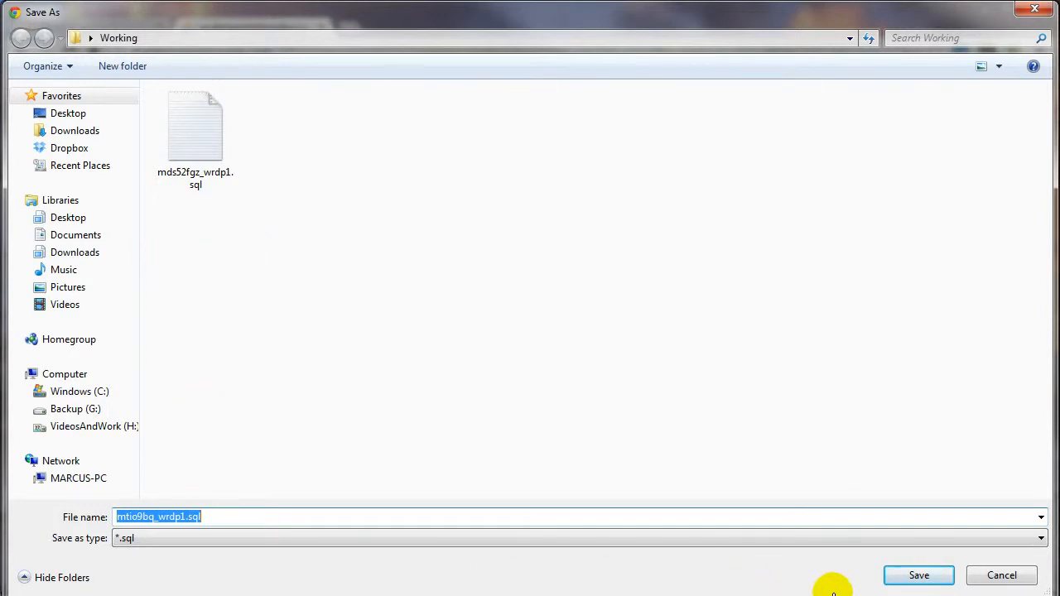
pyautogui.click(982, 574)
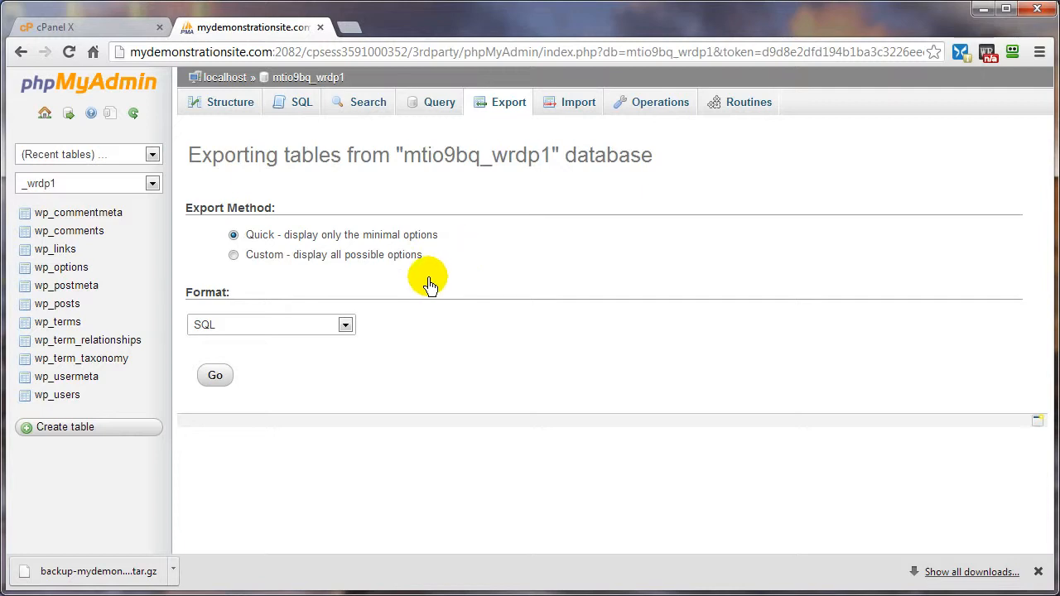
pyautogui.click(320, 29)
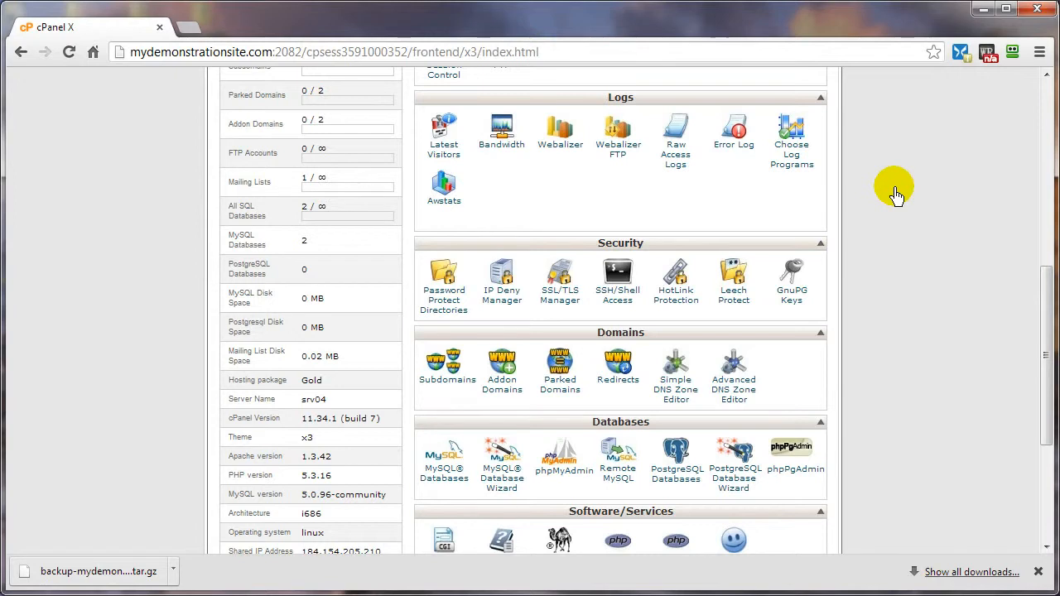
pyautogui.scroll(5, 438, 284)
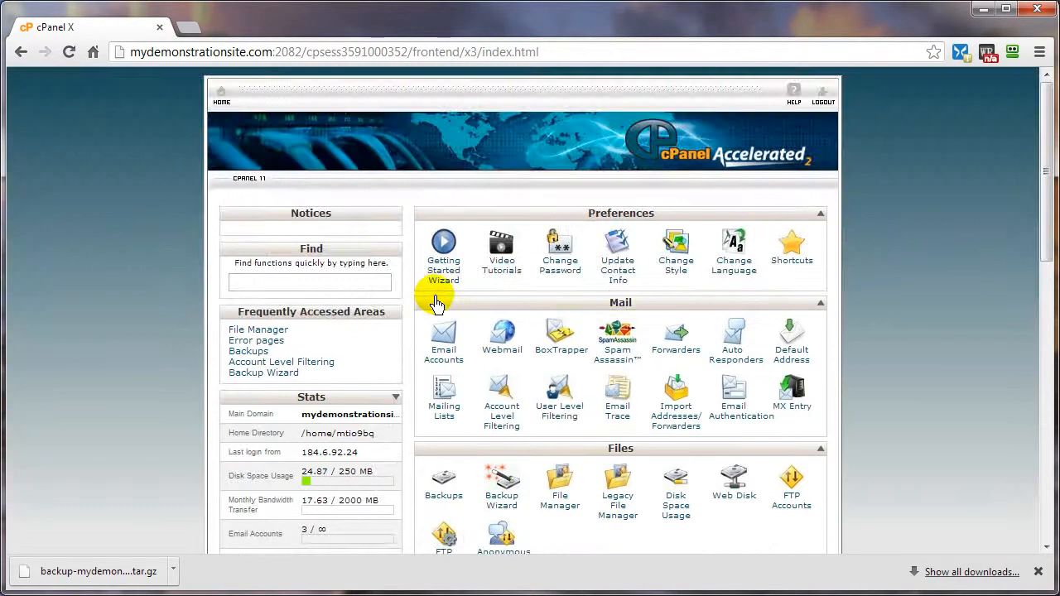